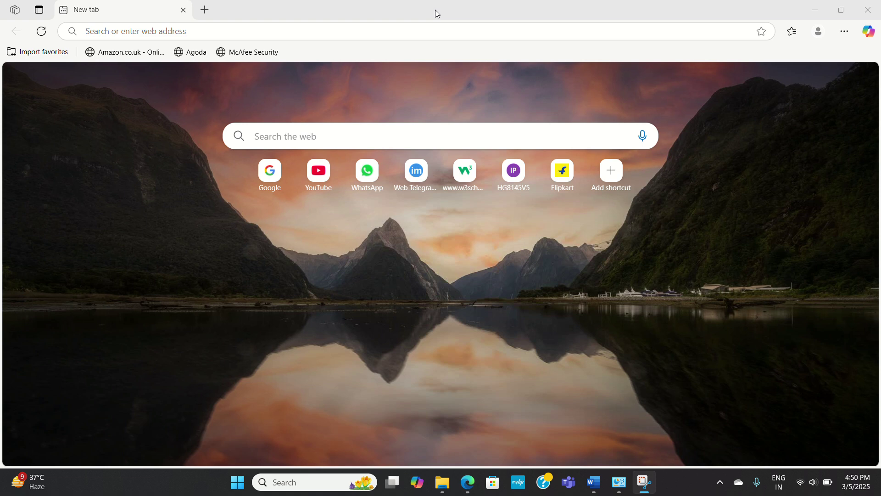
Step: Search the web for "kagapa" and open the kagapa.in site from the results
click(253, 28)
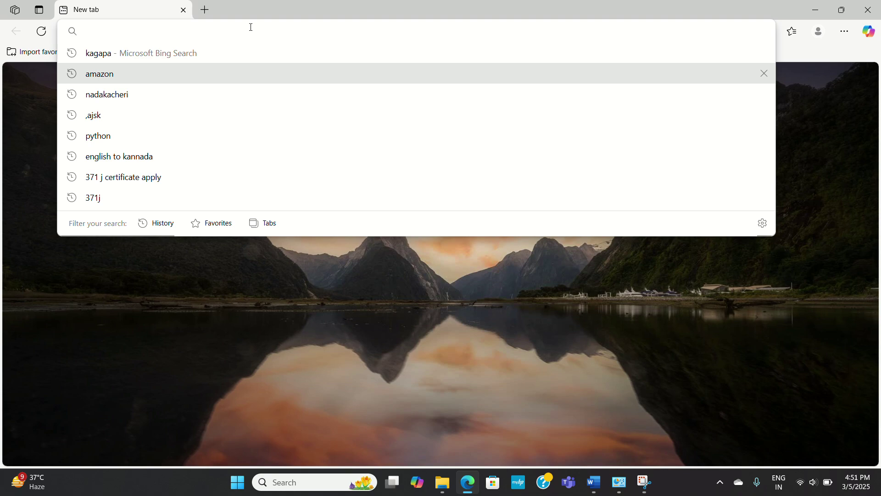
text(kagapa)
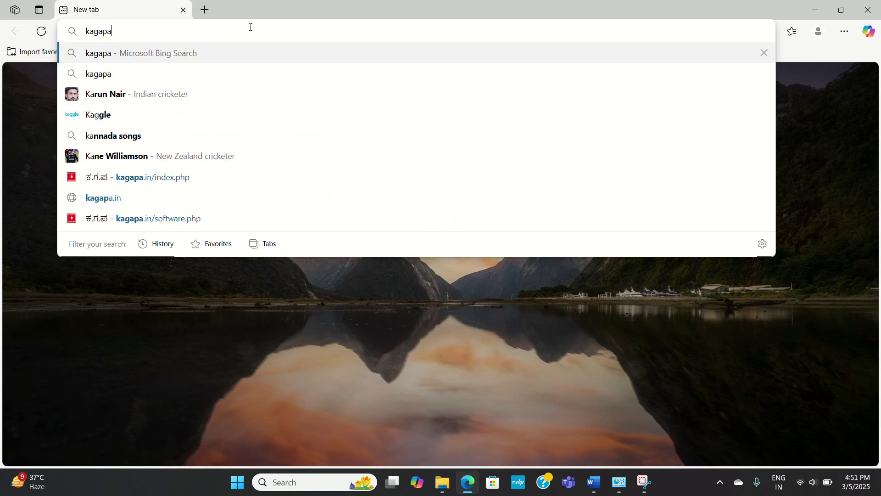
key(Return)
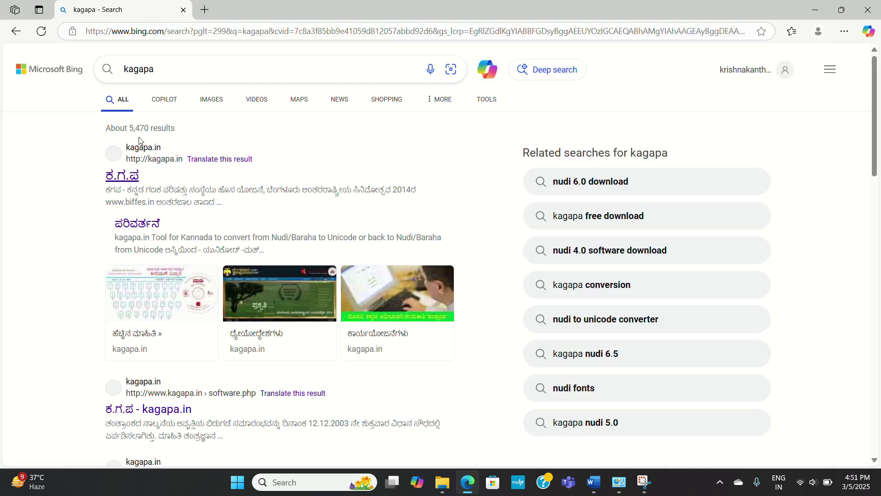
click(124, 174)
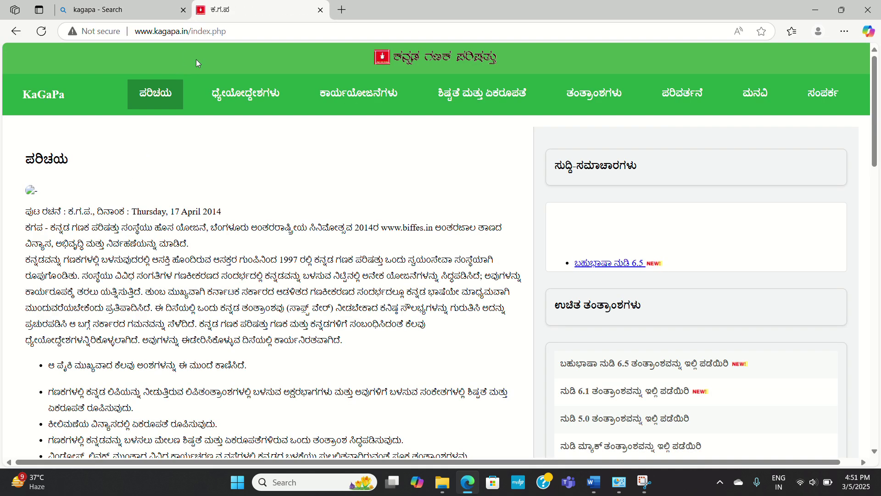
Step: Open the site's software page (ತಂತ್ರಾಂಶಗಳು) and download the Nudi 6.1 setup file
click(595, 99)
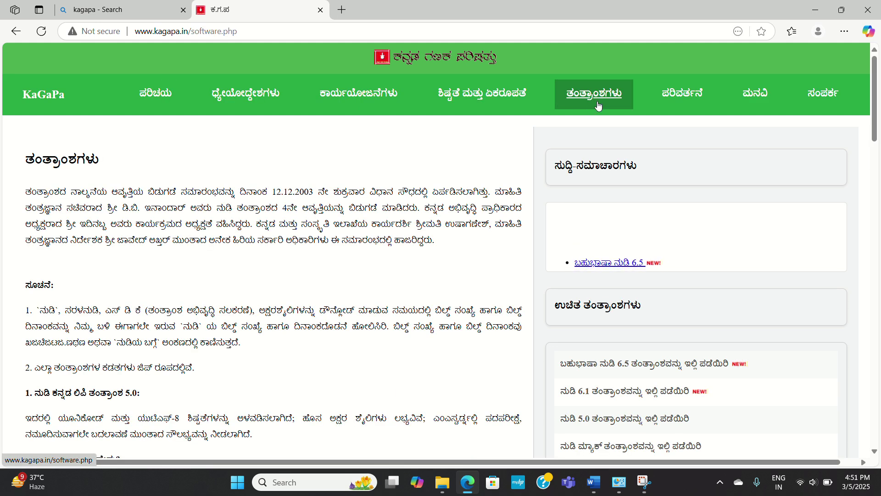
scroll(592, 181, down, 6)
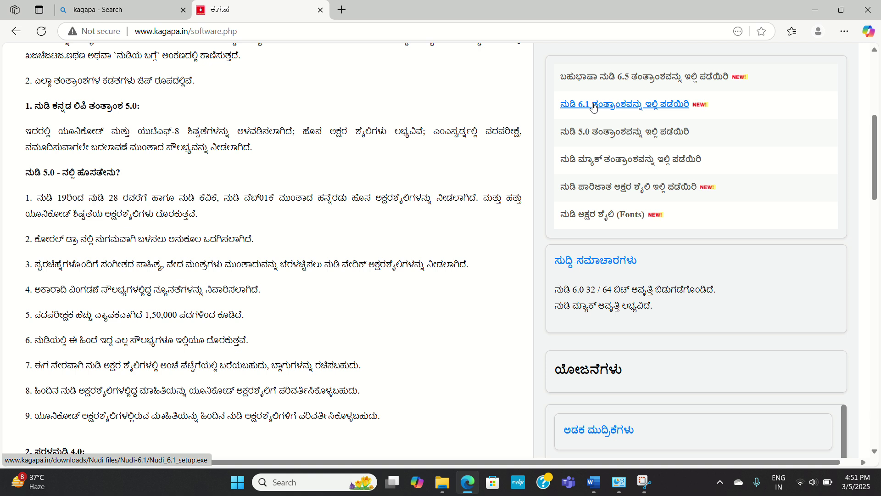
click(593, 107)
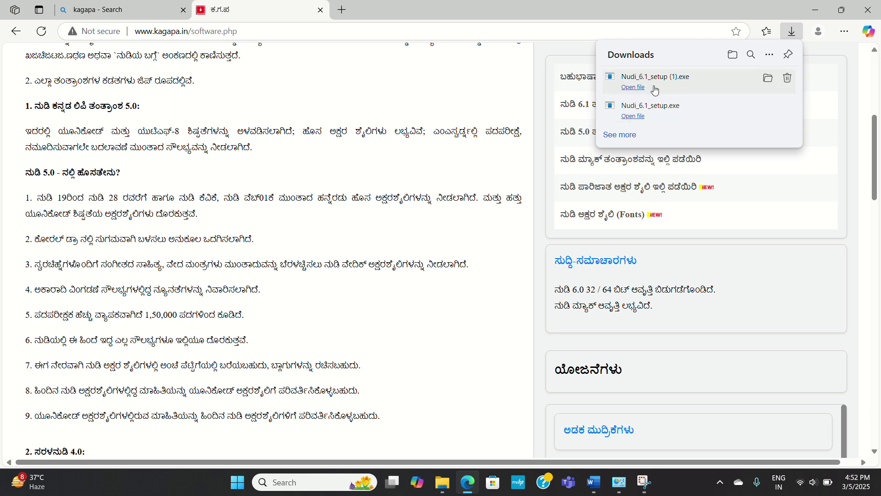
Step: Run the downloaded Nudi_6.1_setup.exe and accept the license agreement
click(632, 116)
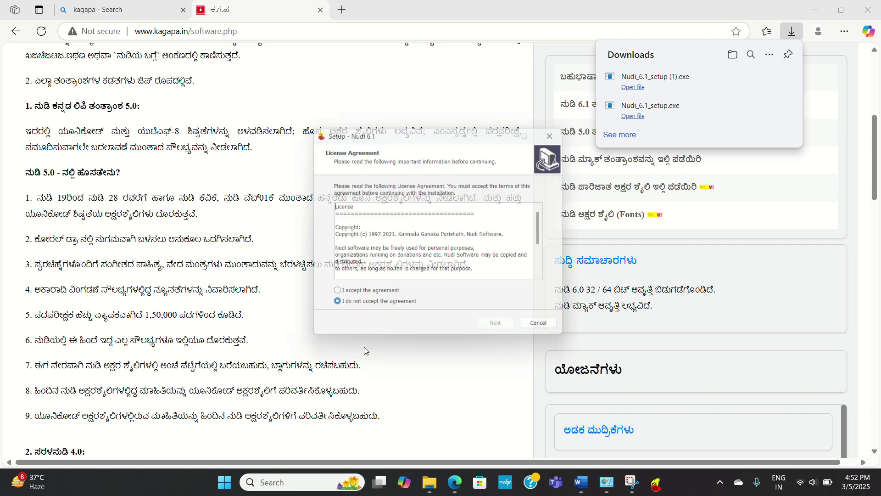
click(339, 297)
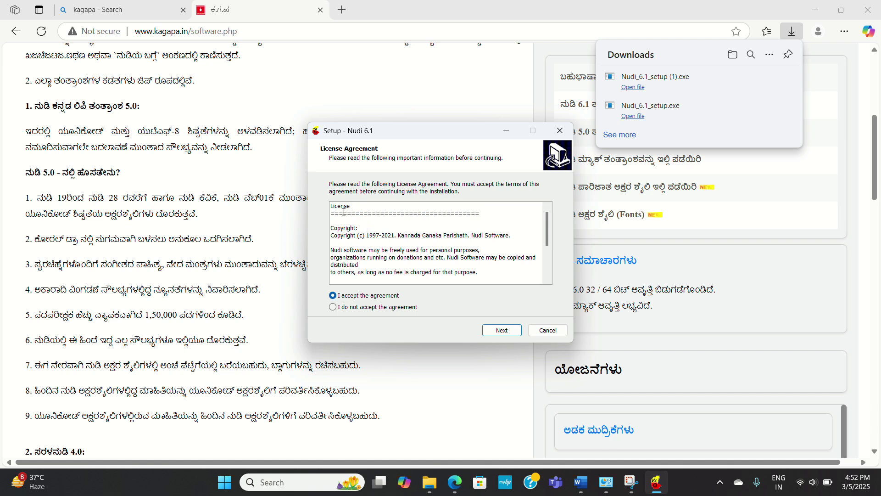
click(506, 331)
click(506, 332)
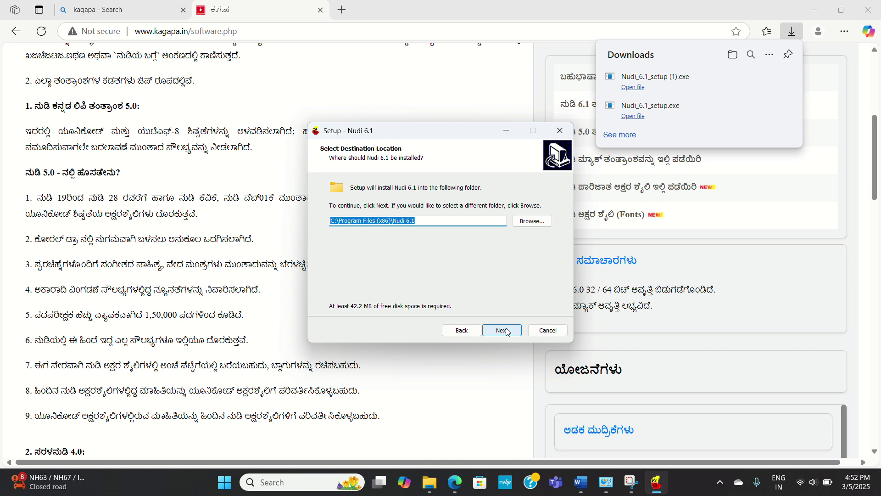
Step: Install Nudi 6.1 into the default destination and Start Menu folders with a desktop shortcut
click(502, 330)
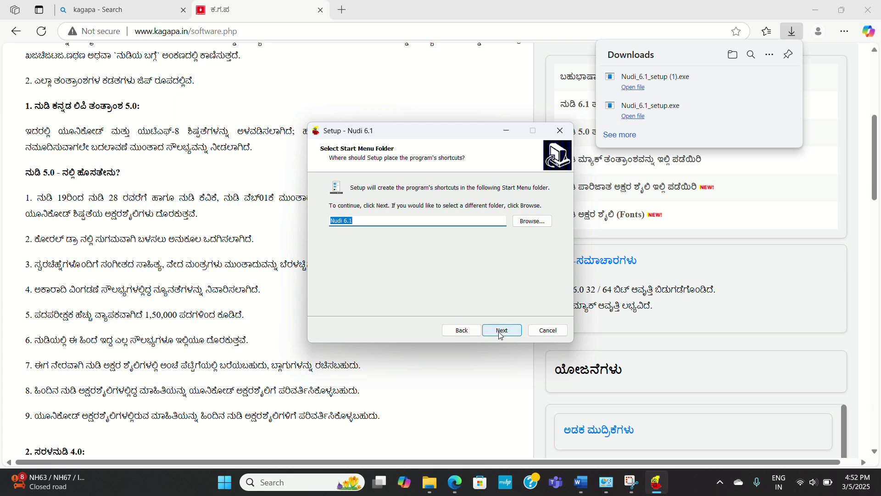
click(501, 335)
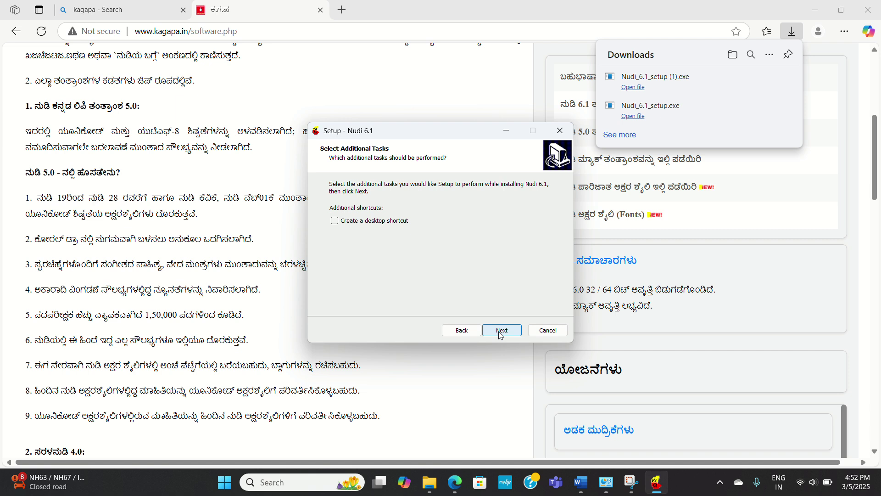
click(335, 221)
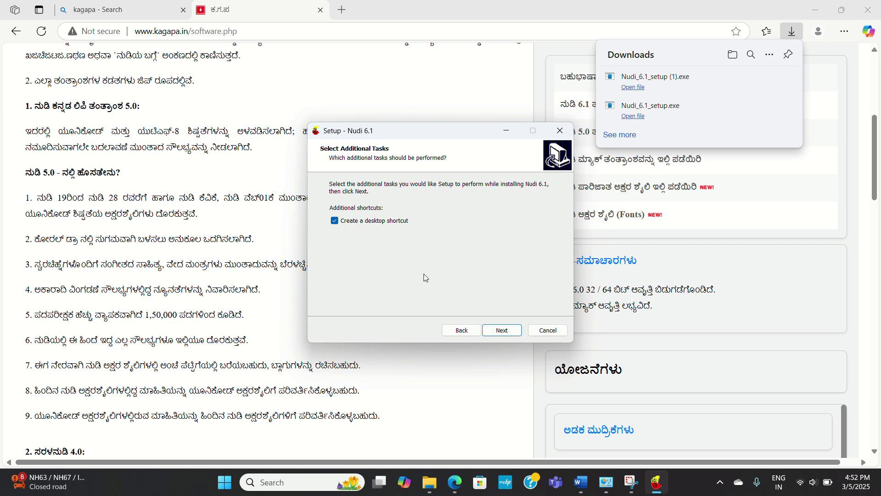
click(509, 331)
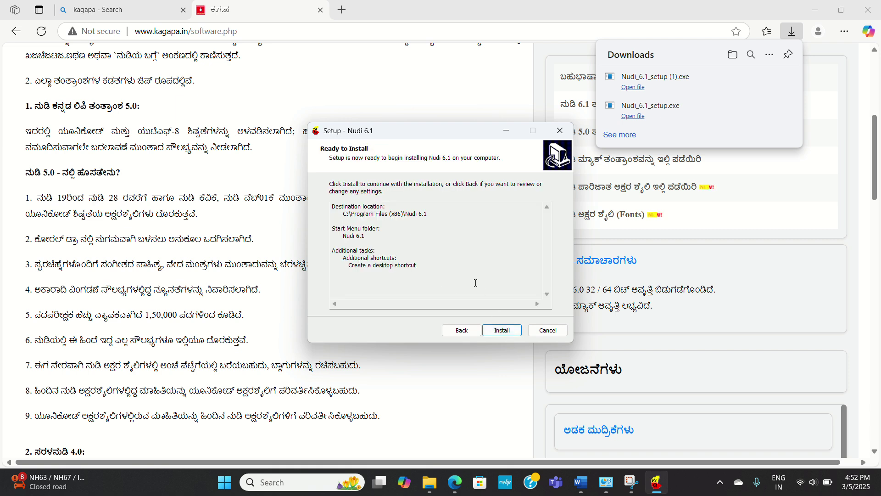
click(505, 330)
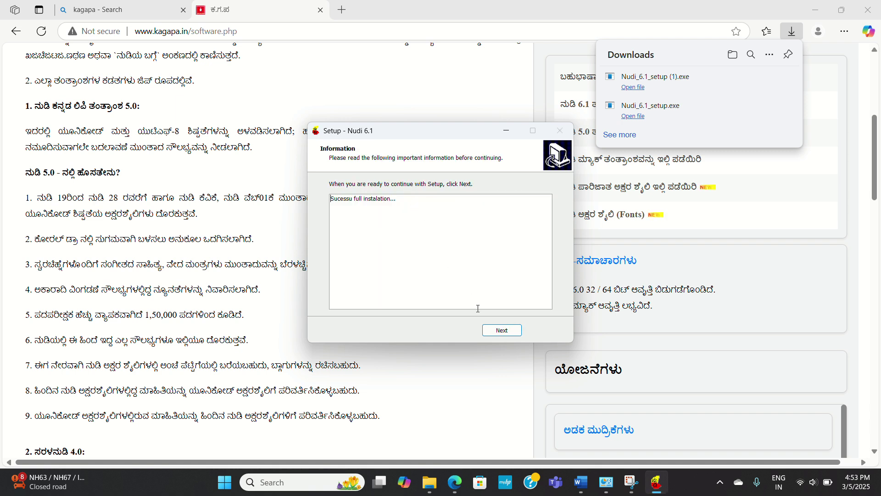
Step: Finish the setup with Launch Nudi 6.1 enabled and minimize the Nudi editor window
click(506, 335)
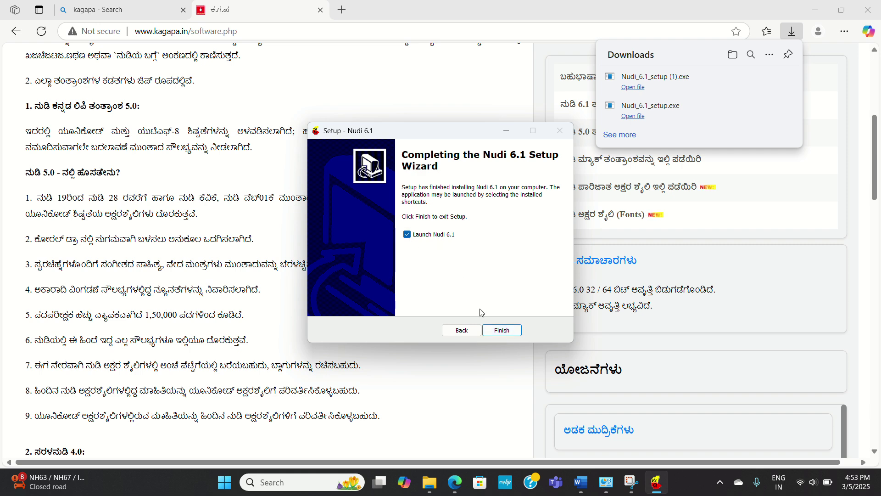
click(502, 331)
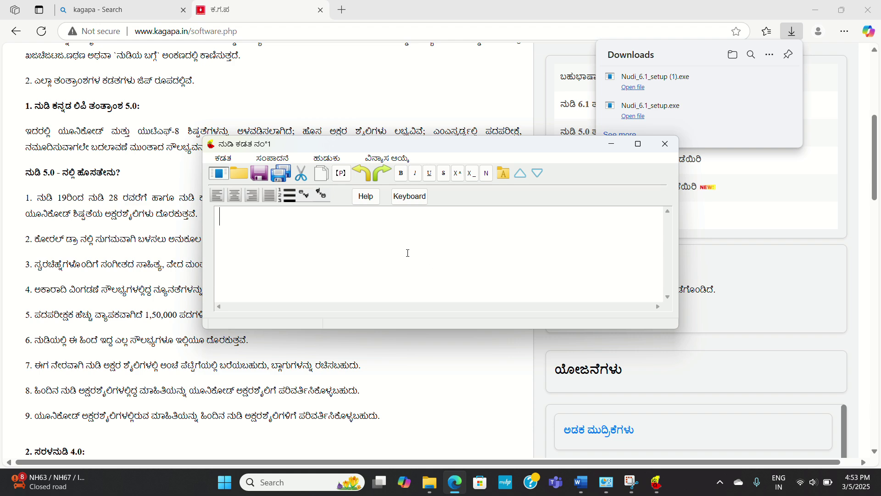
click(612, 144)
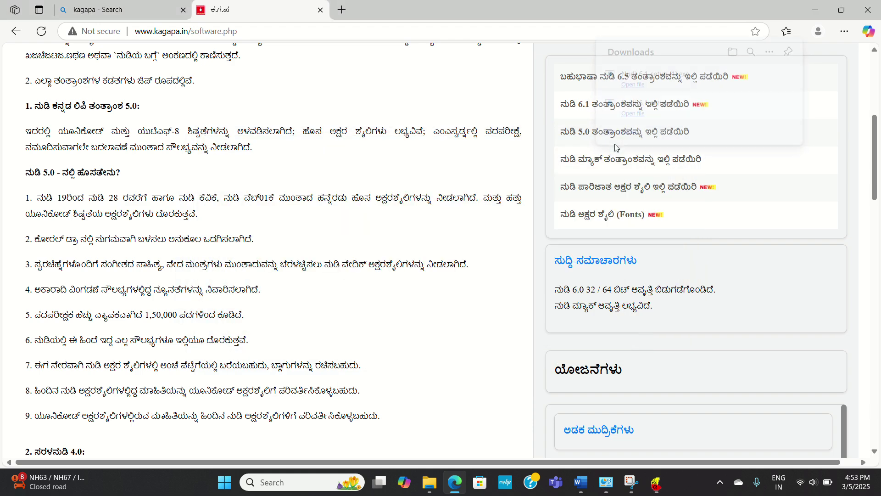
mouse_move(665, 484)
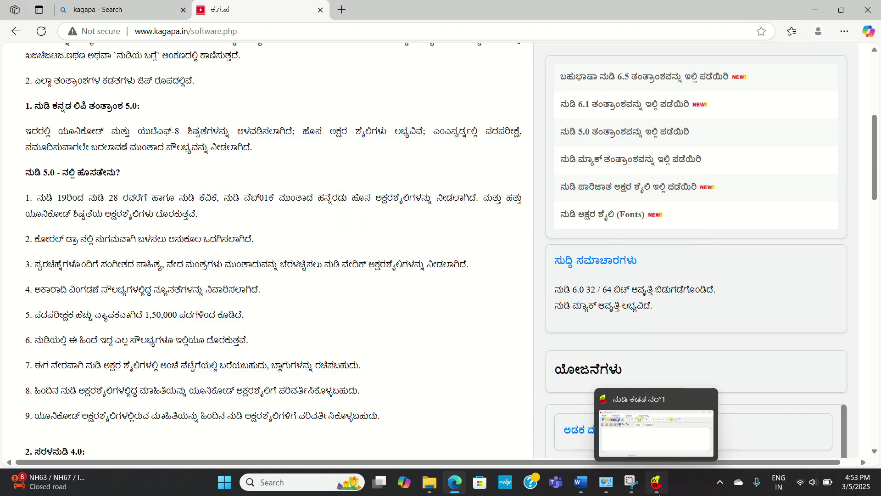
click(689, 484)
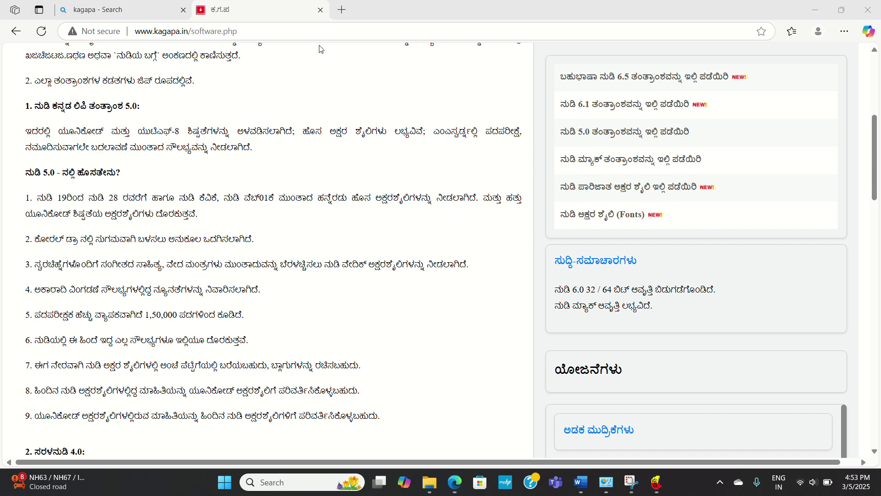
Step: Open a new browser tab and enter the Kannada word "ನುಡಿ" as the search text, without the autocompleted ending
click(340, 8)
click(313, 29)
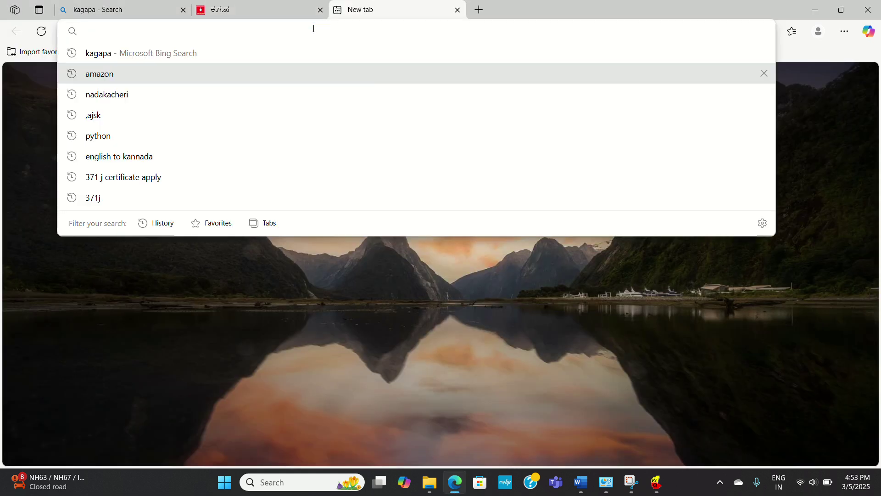
text(ಕ್)
key(BackSpace)
key(BackSpace)
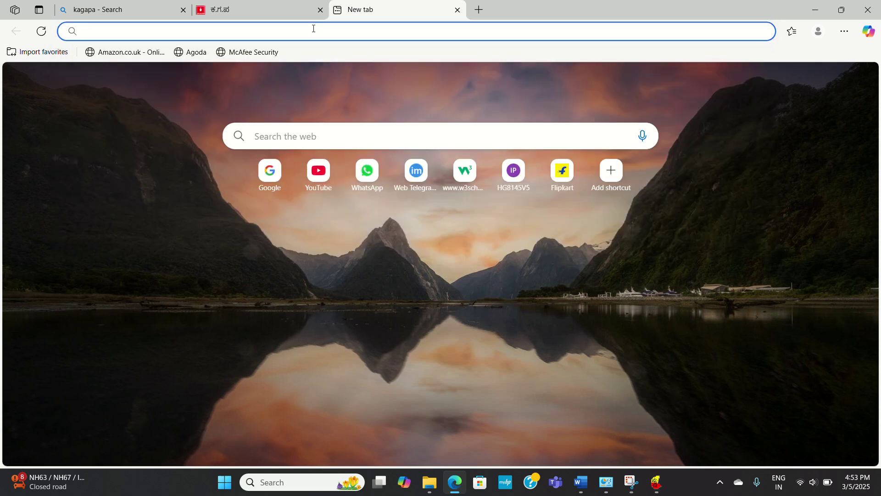
text(ನ)
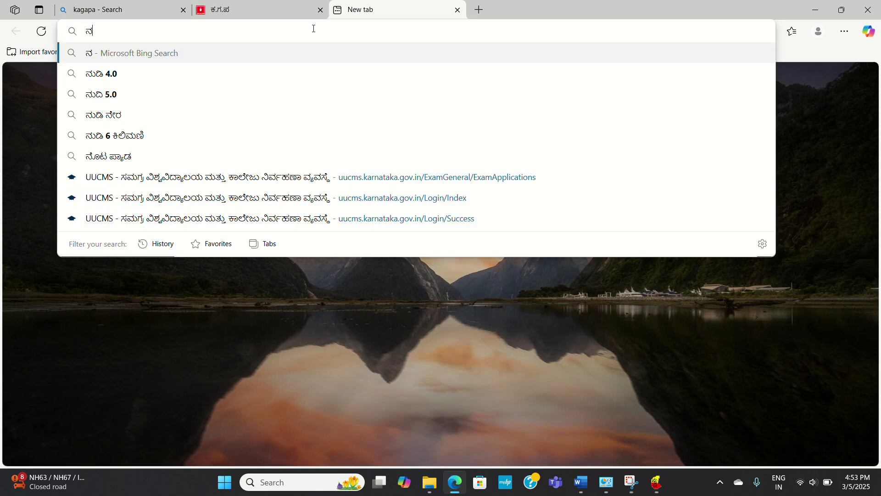
text(ು)
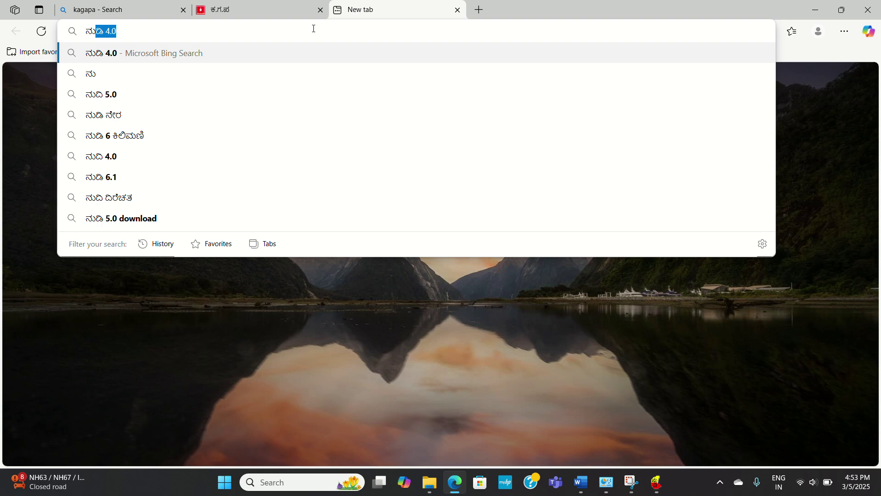
text(ಡಿ)
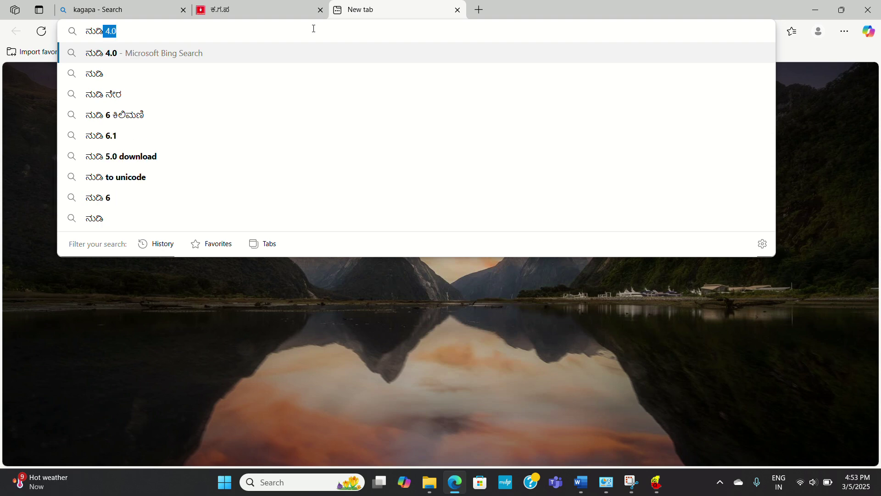
key(BackSpace)
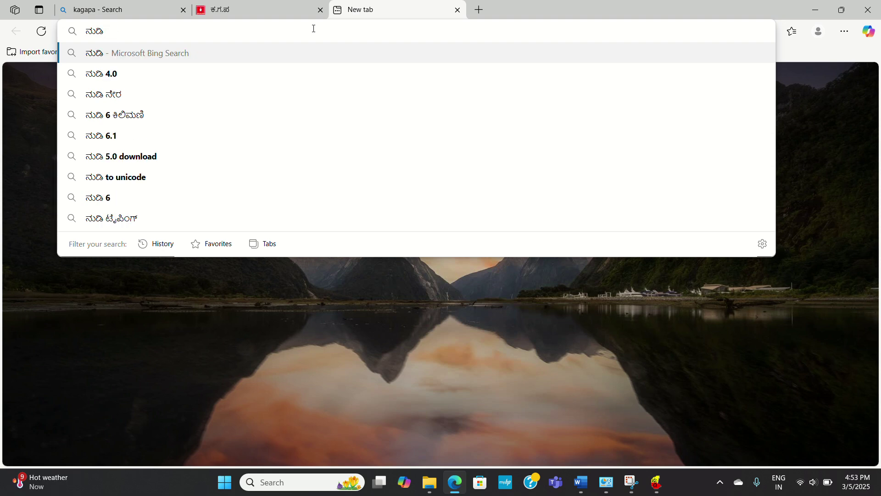
Step: Complete the query as "ನುಡಿ ನಮ್ಮದು" and run the web search
text(ನಮ)
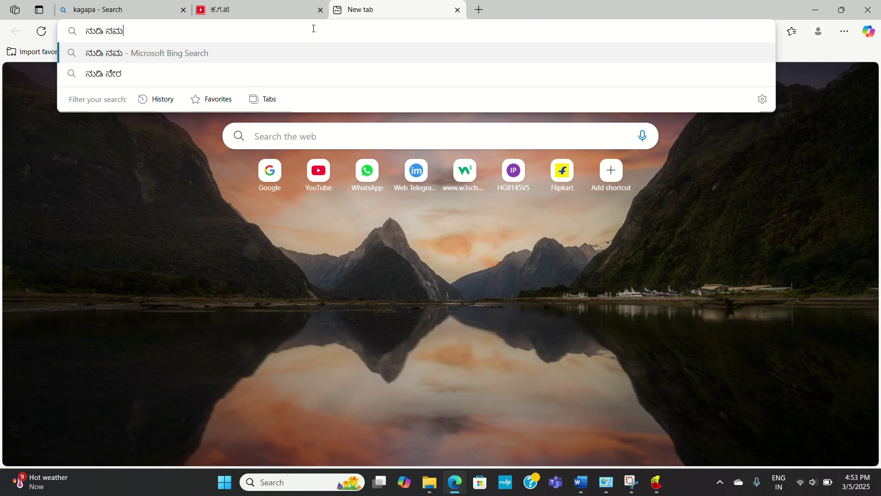
text(ಂ)
key(BackSpace)
key(BackSpace)
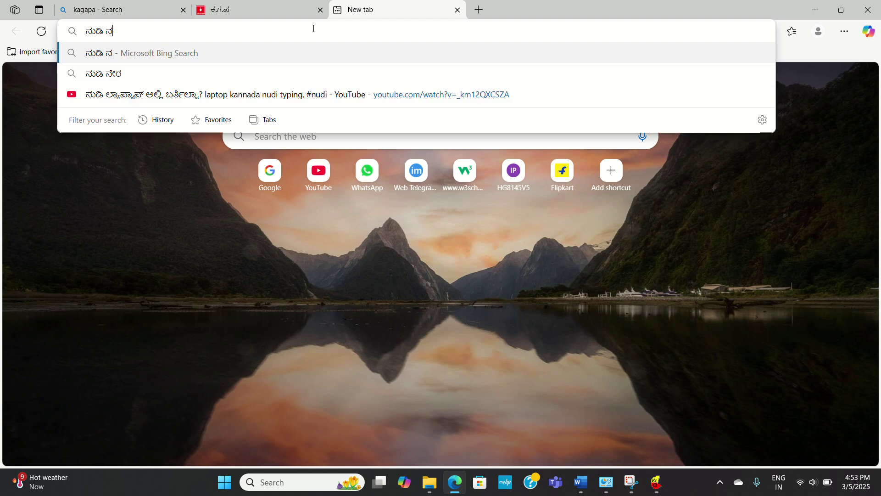
text(ಮ)
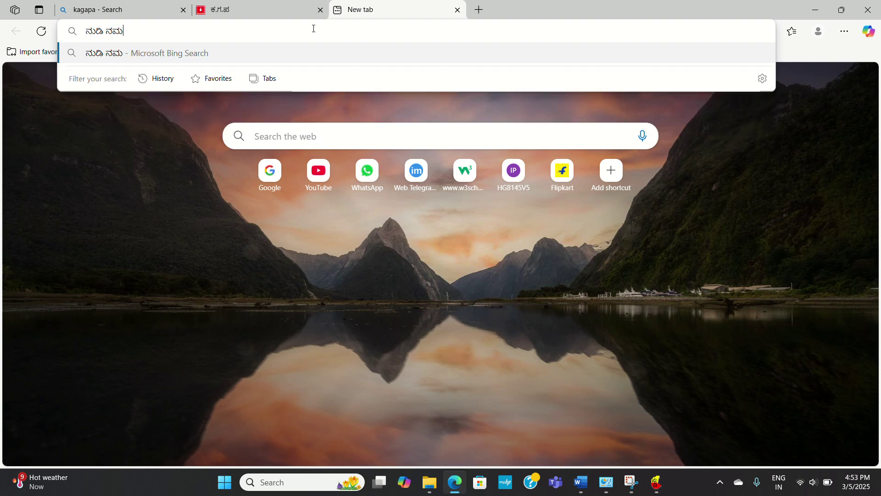
key(BackSpace)
key(BackSpace)
text(ನಮ್ಮದು)
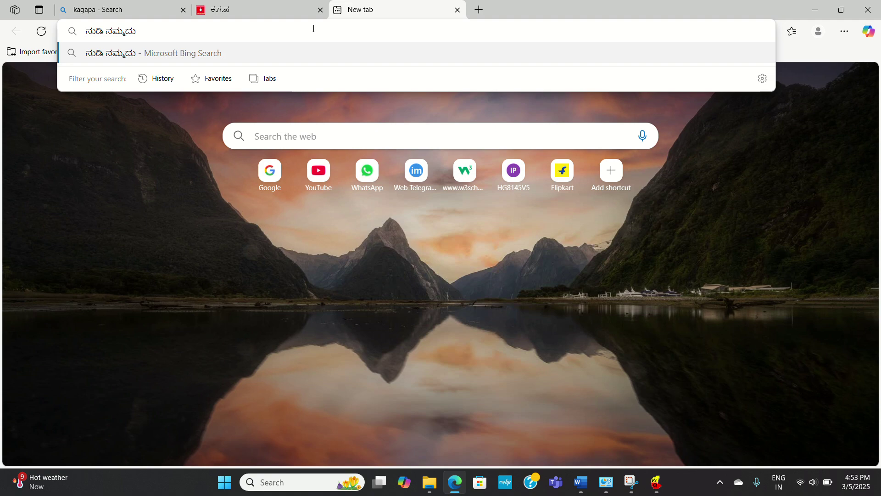
key(Return)
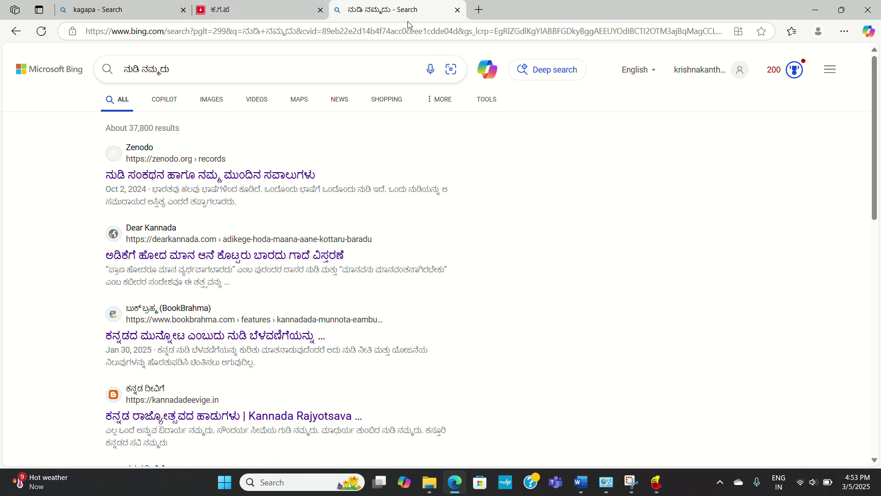
Step: Bring the minimized Nudi editor window back up and close it to end Kannada typing
click(656, 482)
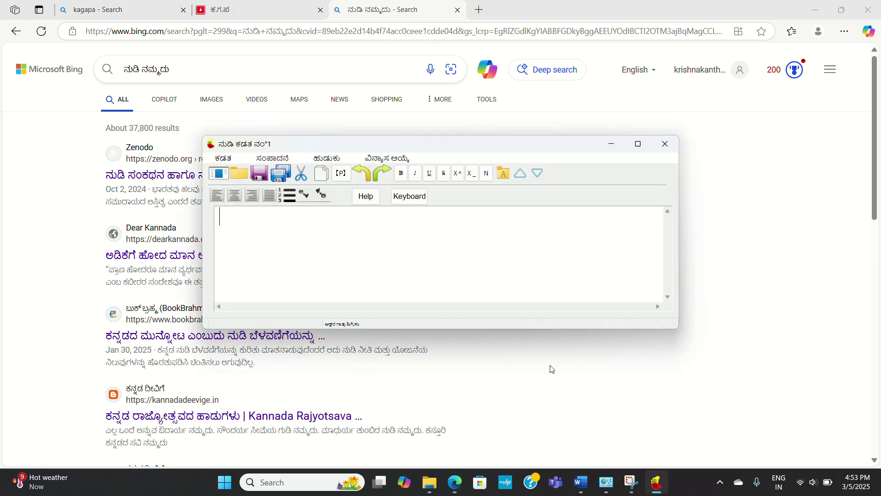
click(611, 144)
click(656, 482)
click(675, 144)
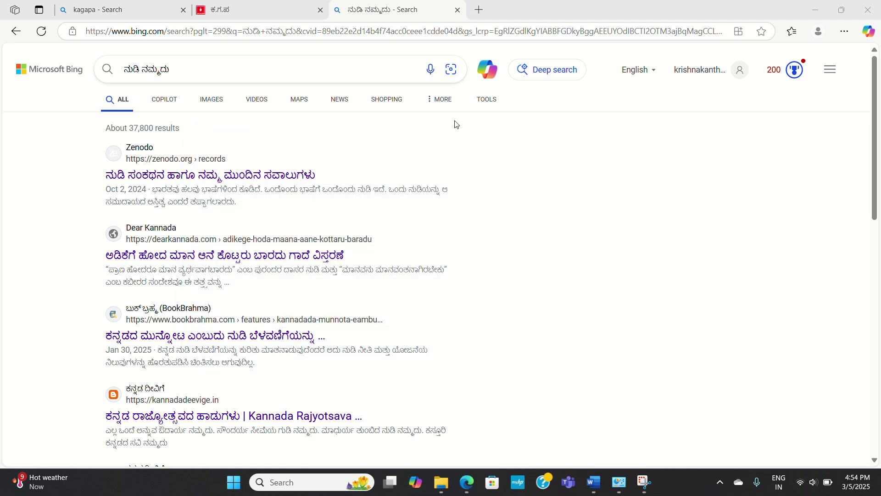
Step: Append "nudi nammadu" in English letters to the Kannada query in the search box and dismiss the suggestions
click(336, 78)
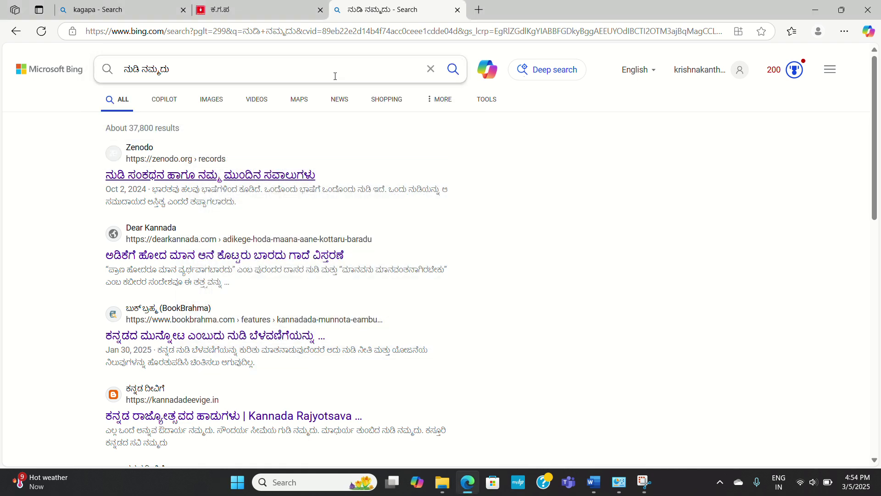
text(nudi nammadus)
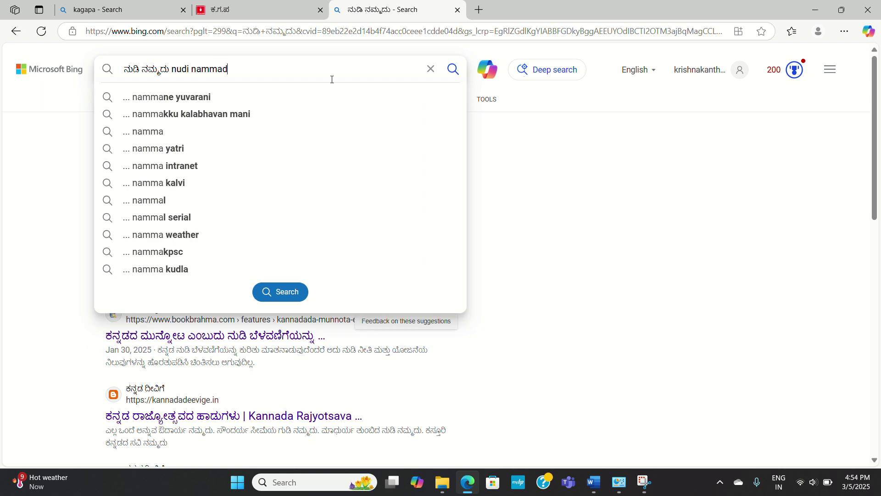
key(Escape)
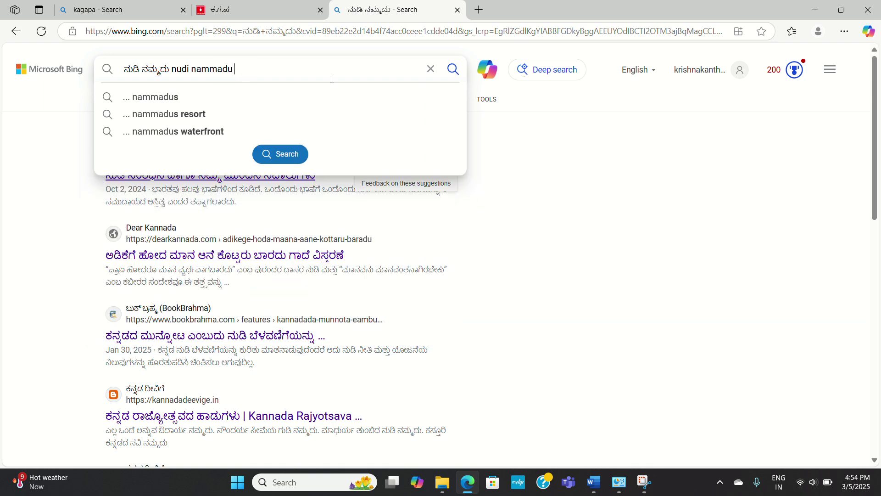
key(Escape)
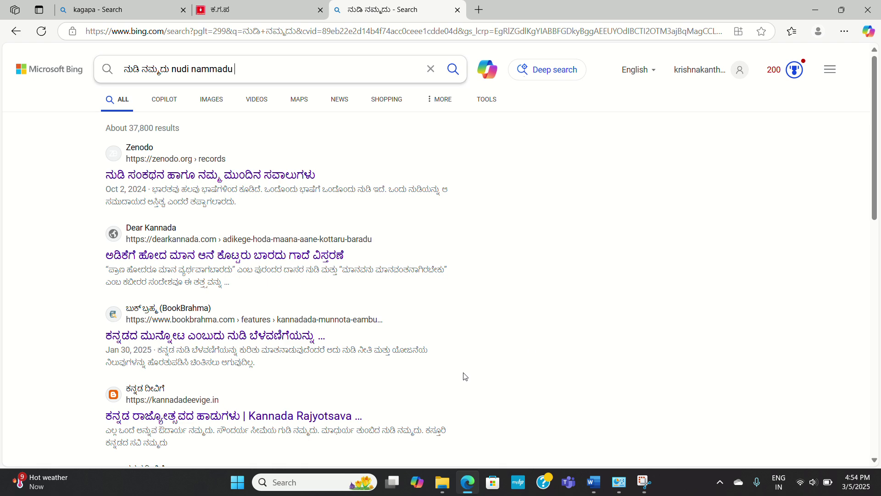
Step: Find the installed Nudi 6.1 app with the Windows search, launch it and minimize its editor window
click(289, 486)
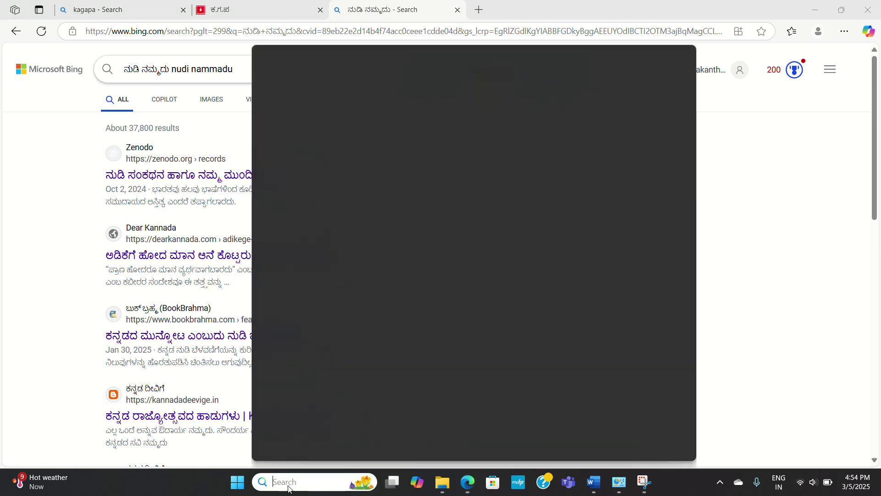
text(nudi)
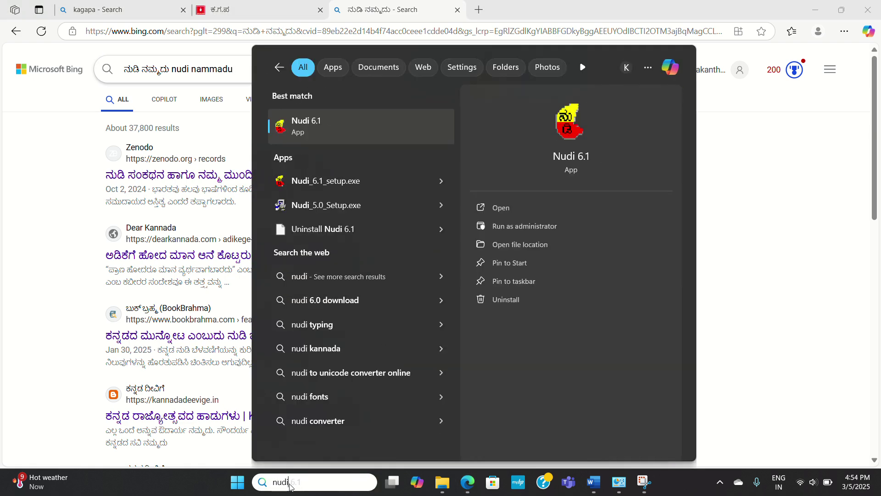
click(500, 207)
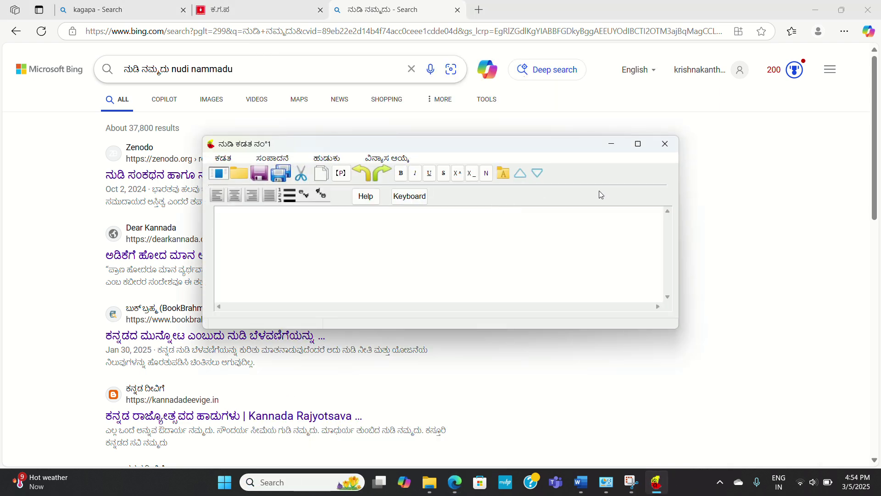
click(614, 144)
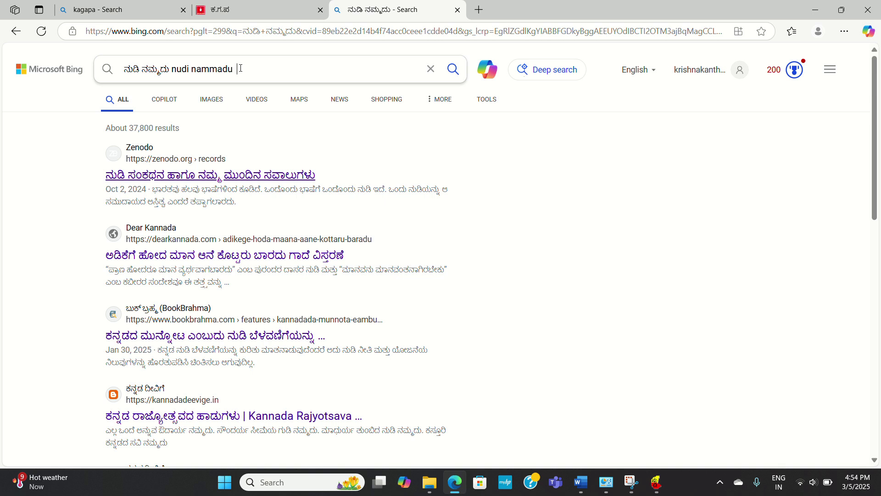
Step: Add the Kannada words "ನುಡಿ ನಮ್ಮದು" after "nudi nammadu" in the browser's search box
text(ನು)
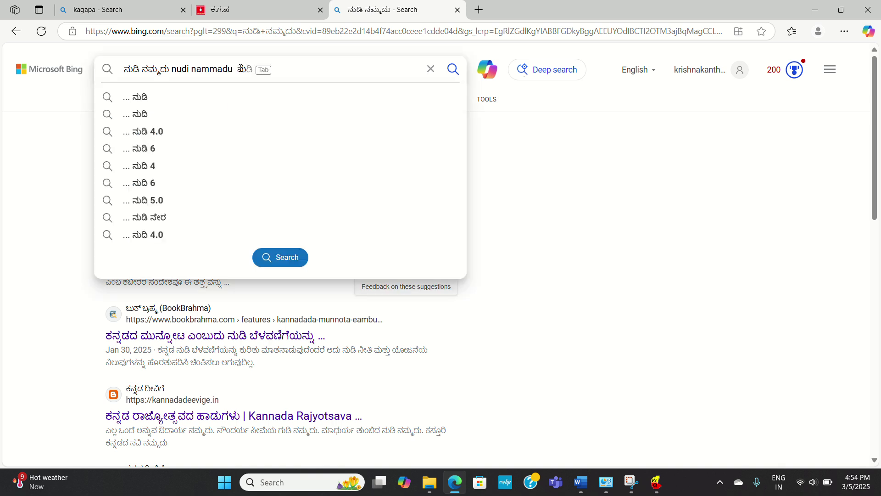
text(ಡಿ)
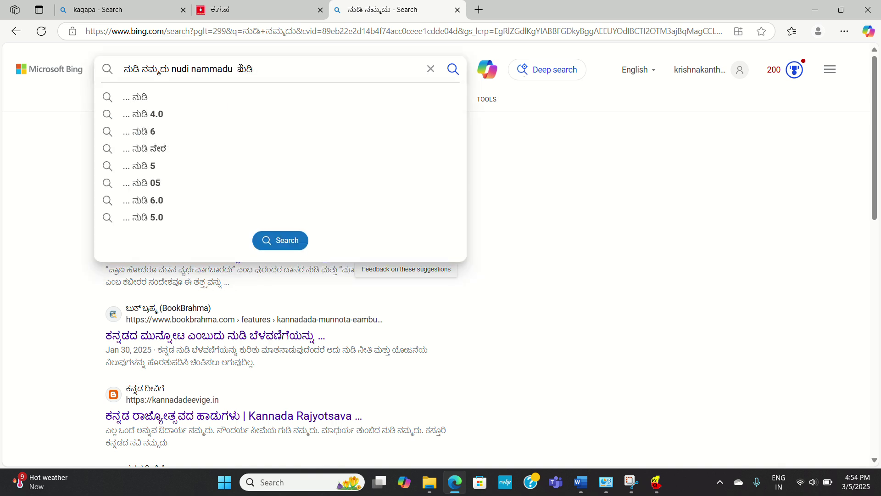
text( ನ)
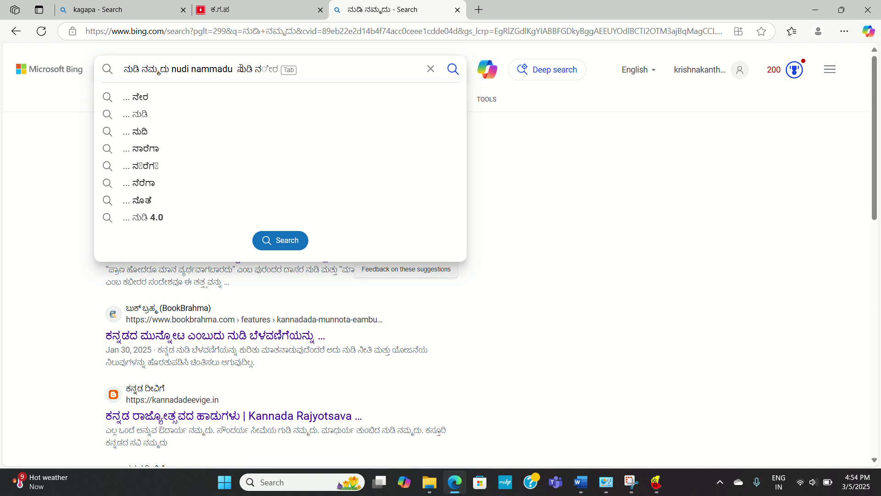
text(ಮ)
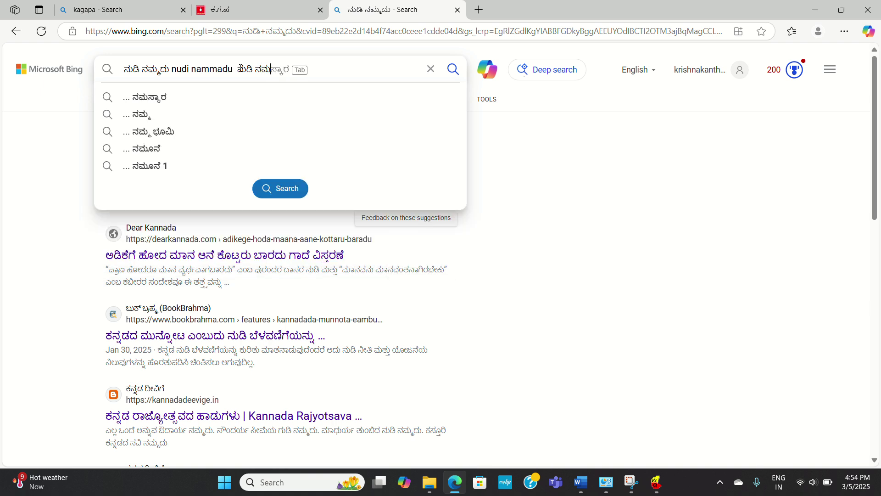
text(್)
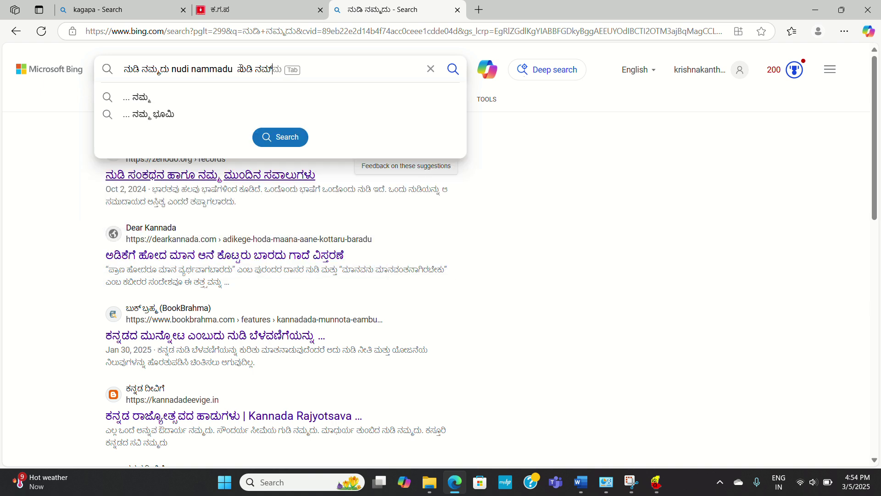
key(BackSpace)
key(BackSpace)
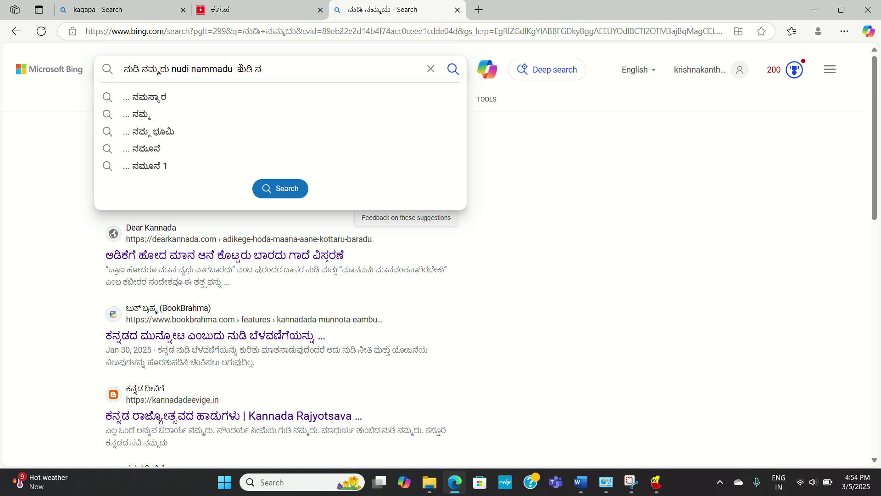
key(BackSpace)
text(ನ)
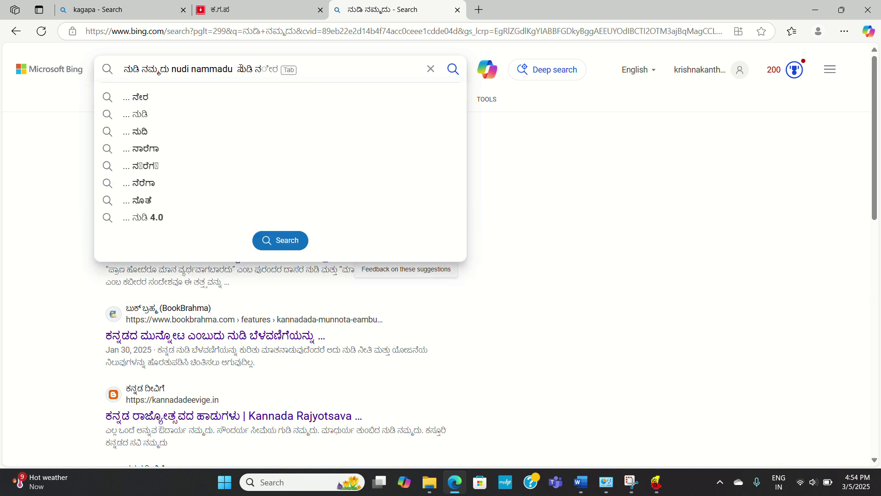
text(ಮ್ಮ)
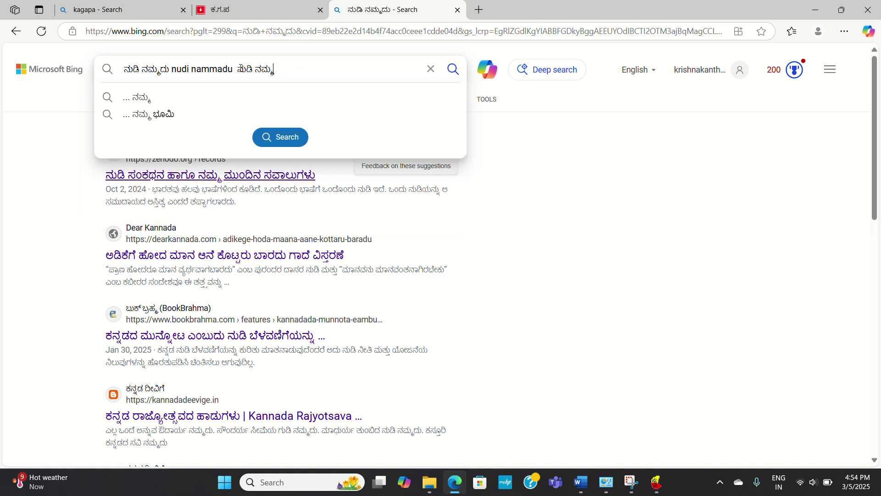
text(ದು)
key(Return)
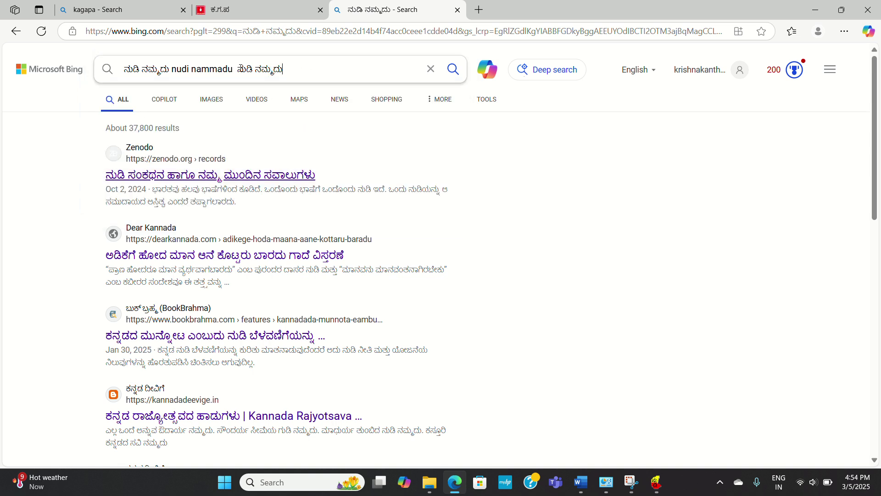